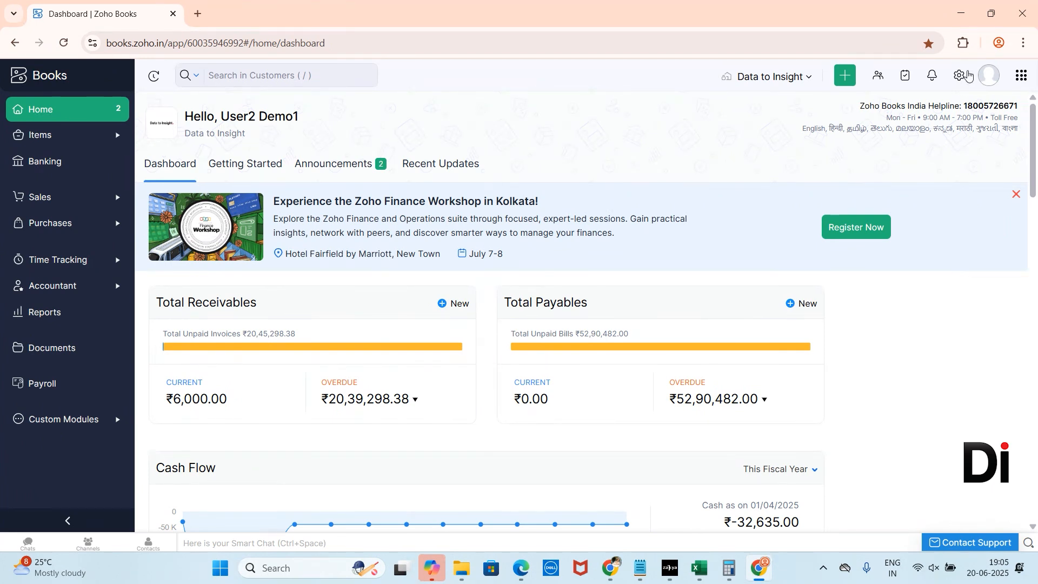
Step: Open the Recurring Invoices preferences and enable email notifications when invoices are created as drafts
{"action": "left_click", "coordinate": [961, 75]}
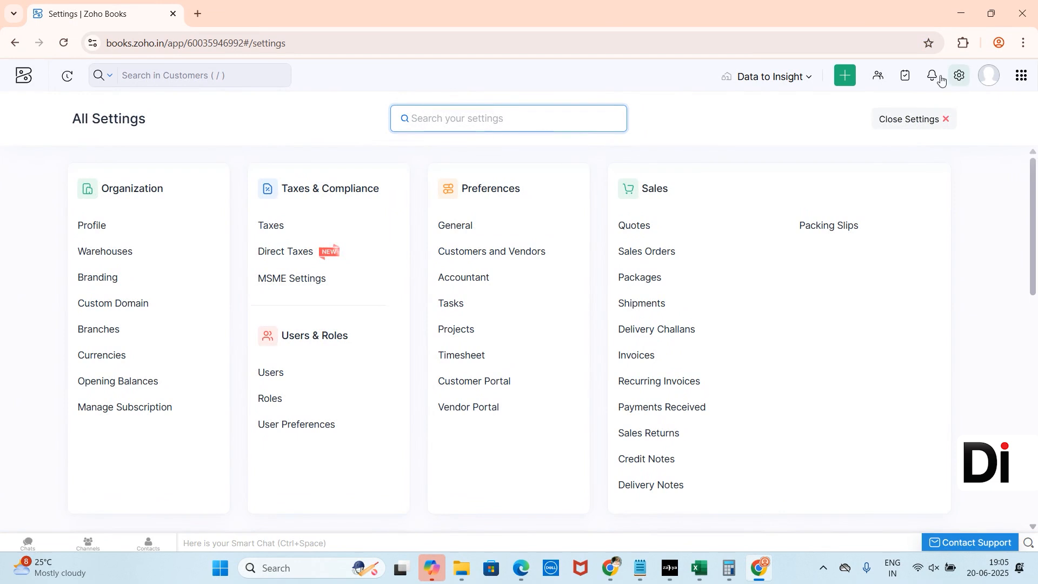
{"action": "left_click", "coordinate": [514, 232]}
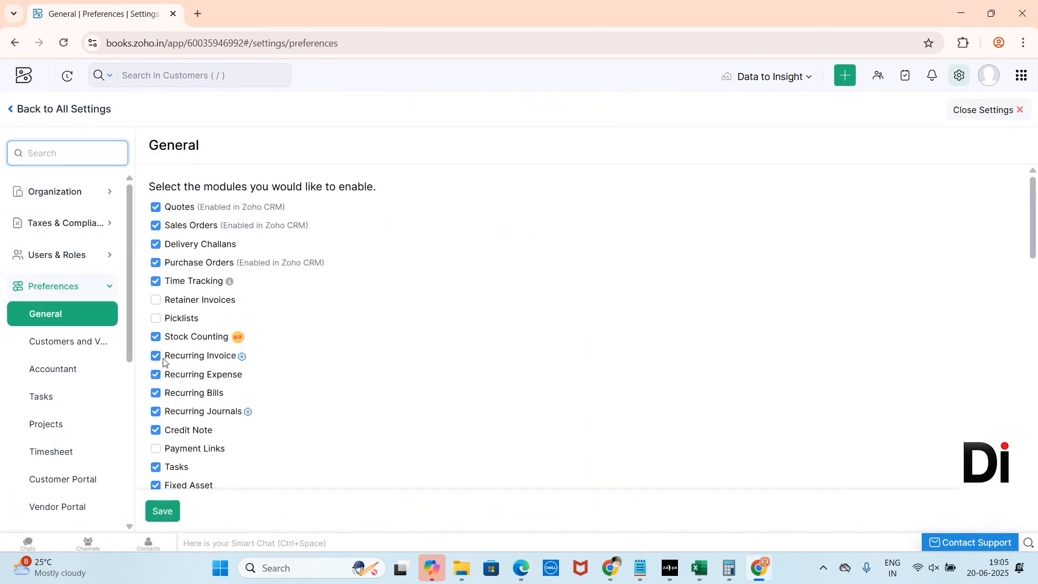
{"action": "left_click", "coordinate": [154, 357]}
{"action": "left_click", "coordinate": [154, 357]}
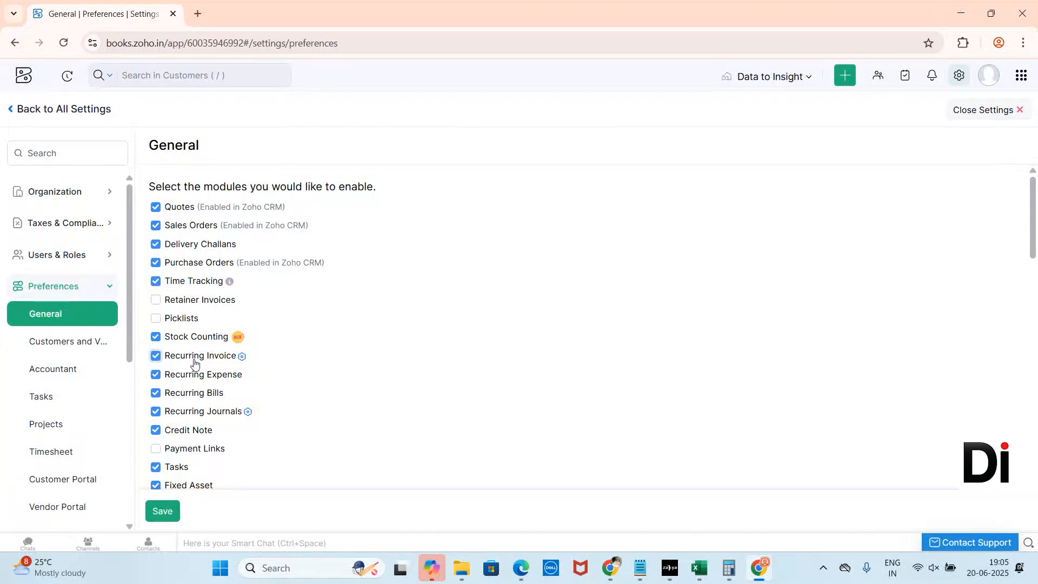
{"action": "left_click", "coordinate": [242, 357]}
{"action": "left_click", "coordinate": [461, 164]}
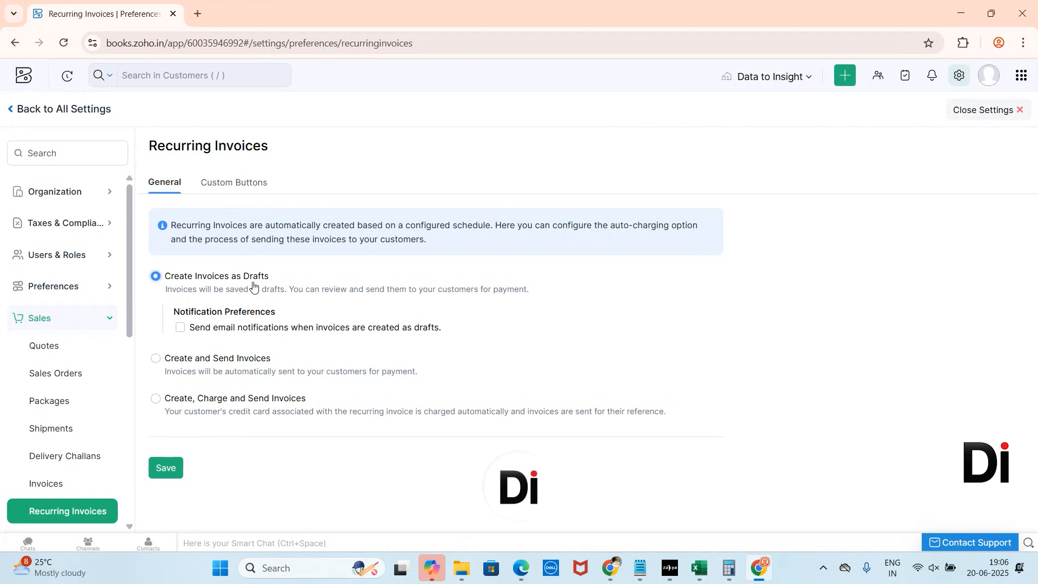
{"action": "left_click", "coordinate": [181, 328]}
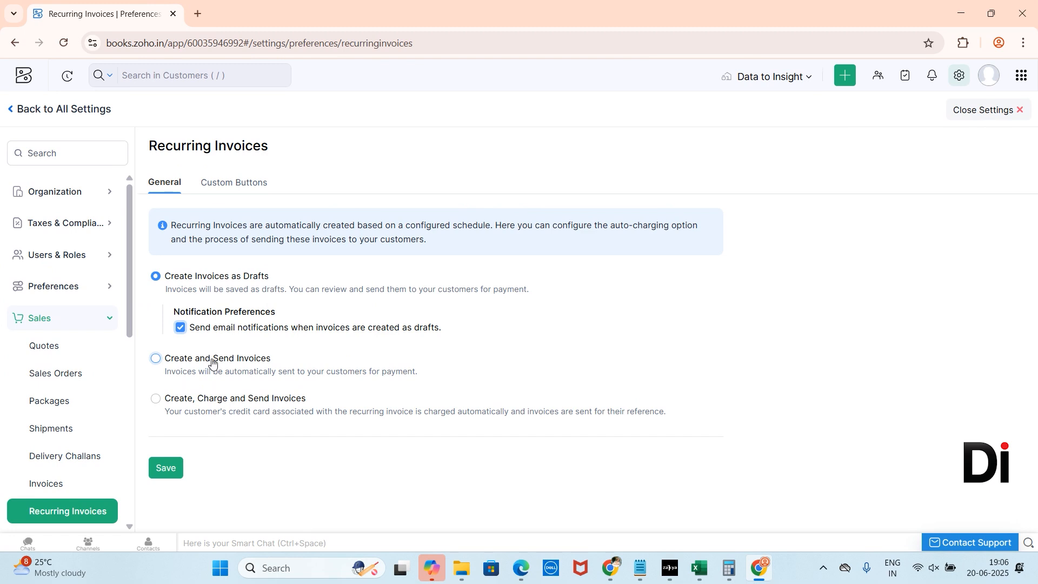
Step: Switch the recurring invoice mode to Create, Charge and Send Invoices
{"action": "left_click", "coordinate": [155, 358]}
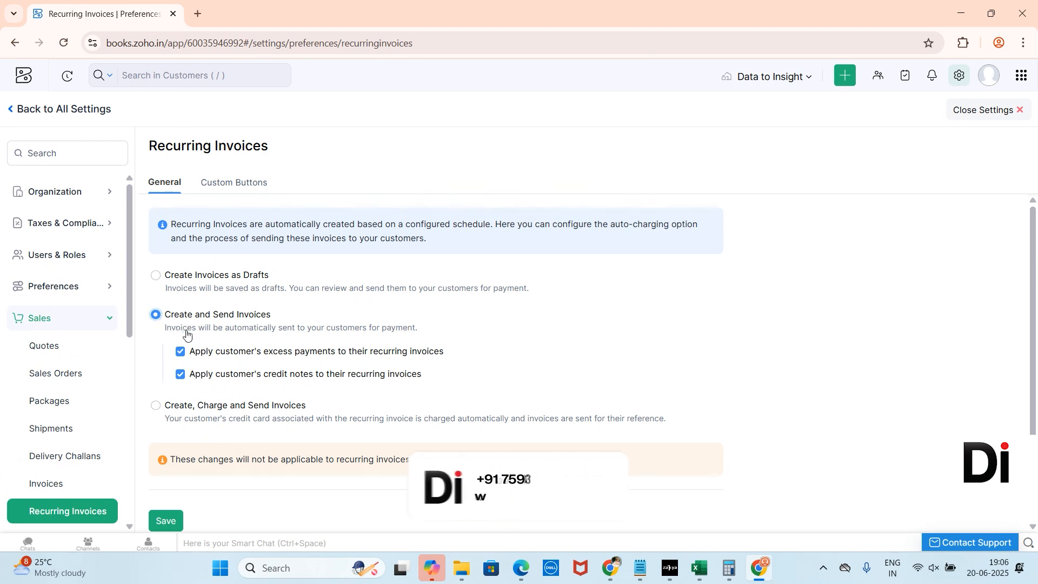
{"action": "left_click", "coordinate": [156, 406]}
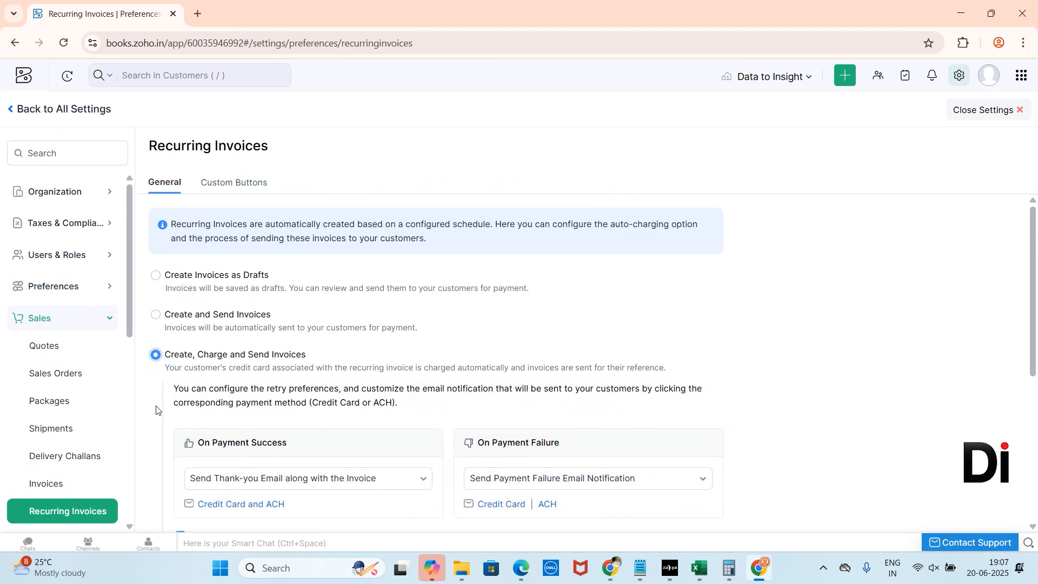
{"action": "scroll", "coordinate": [212, 380], "scroll_direction": "down", "scroll_amount": 1}
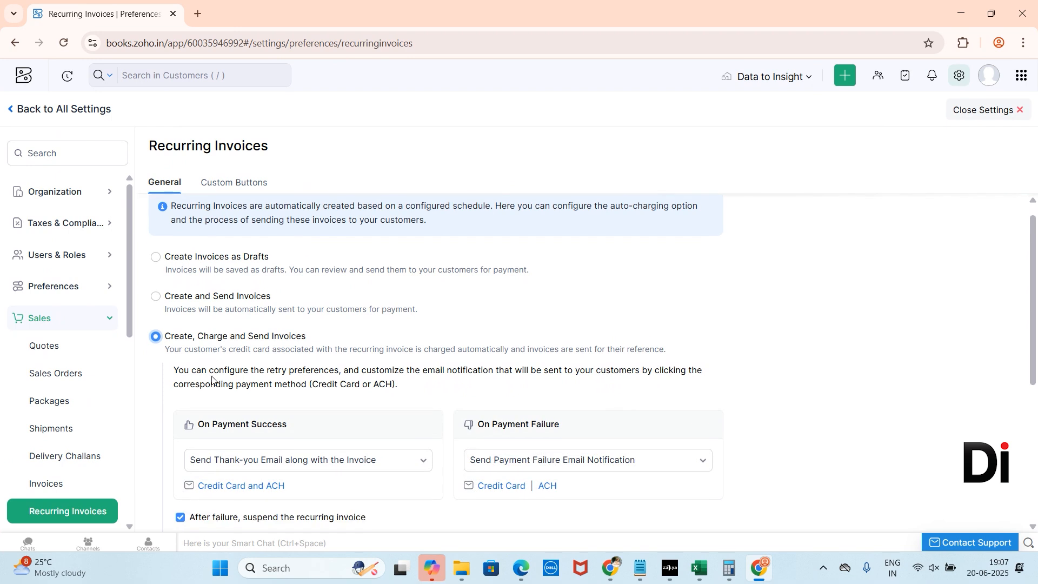
{"action": "scroll", "coordinate": [211, 380], "scroll_direction": "down", "scroll_amount": 1}
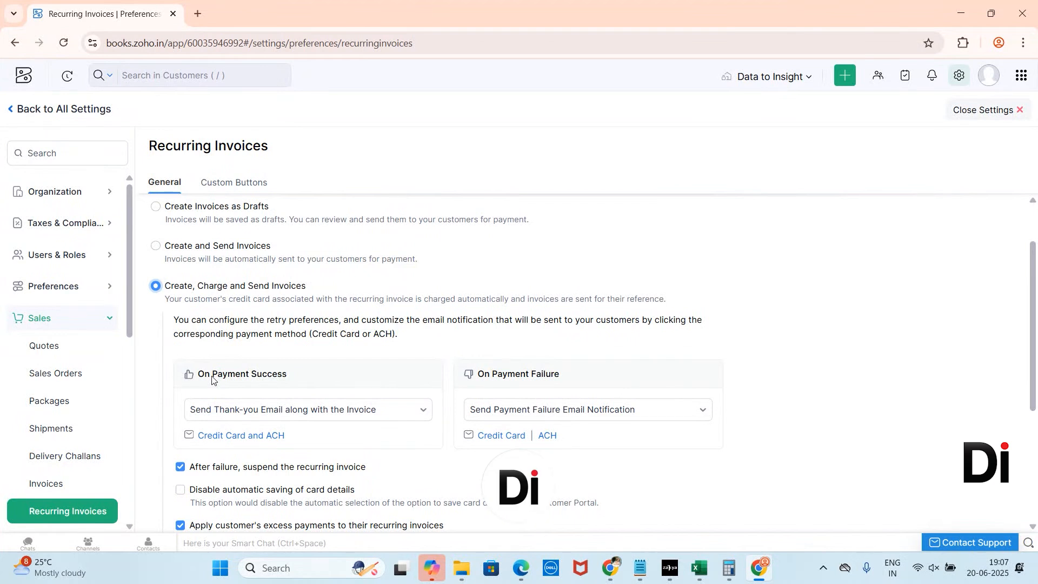
Step: Review the On Payment Success and On Payment Failure notification options
{"action": "left_click", "coordinate": [258, 420]}
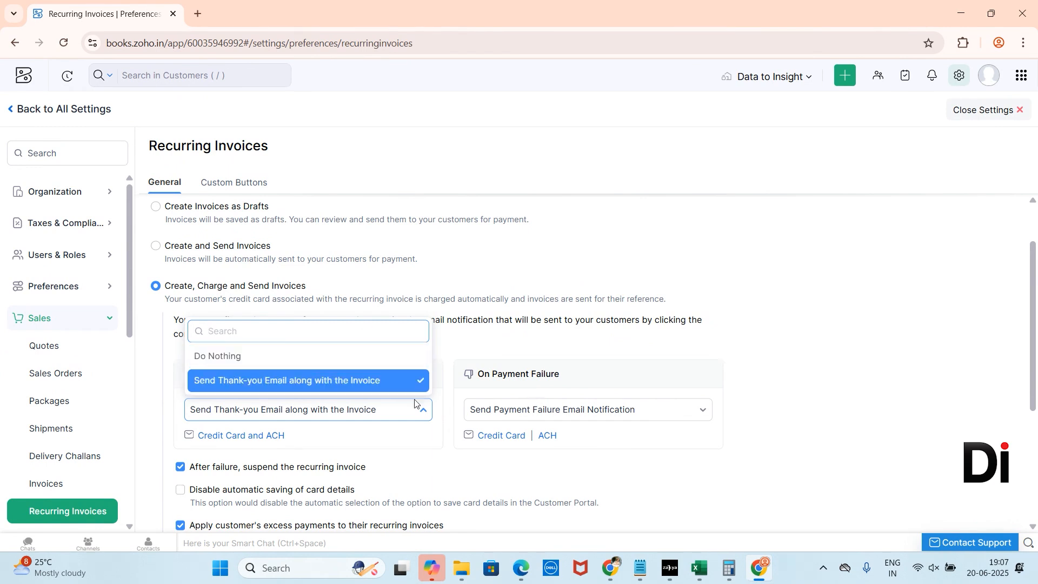
{"action": "left_click", "coordinate": [509, 413]}
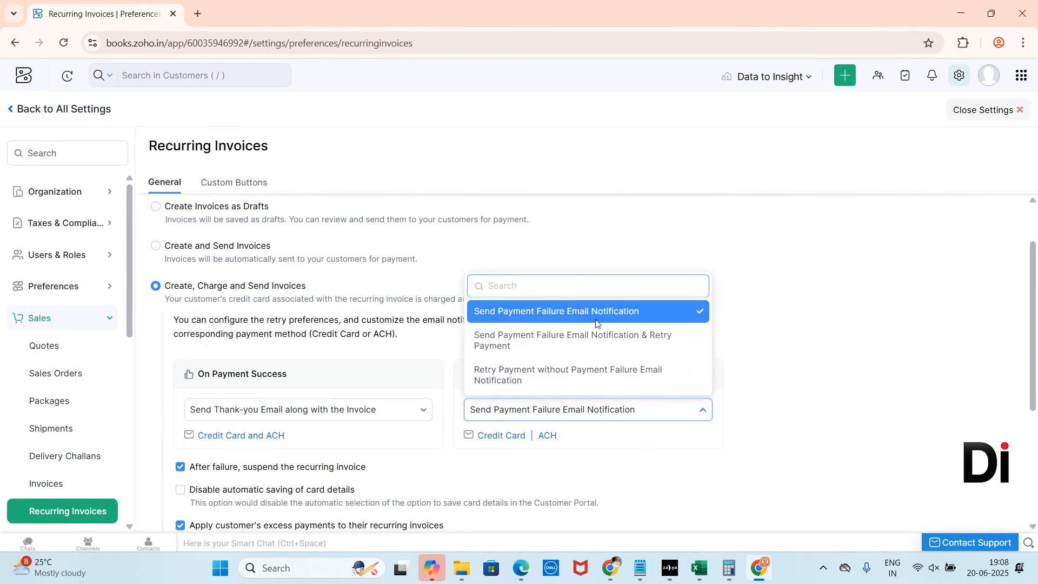
{"action": "left_click", "coordinate": [547, 316]}
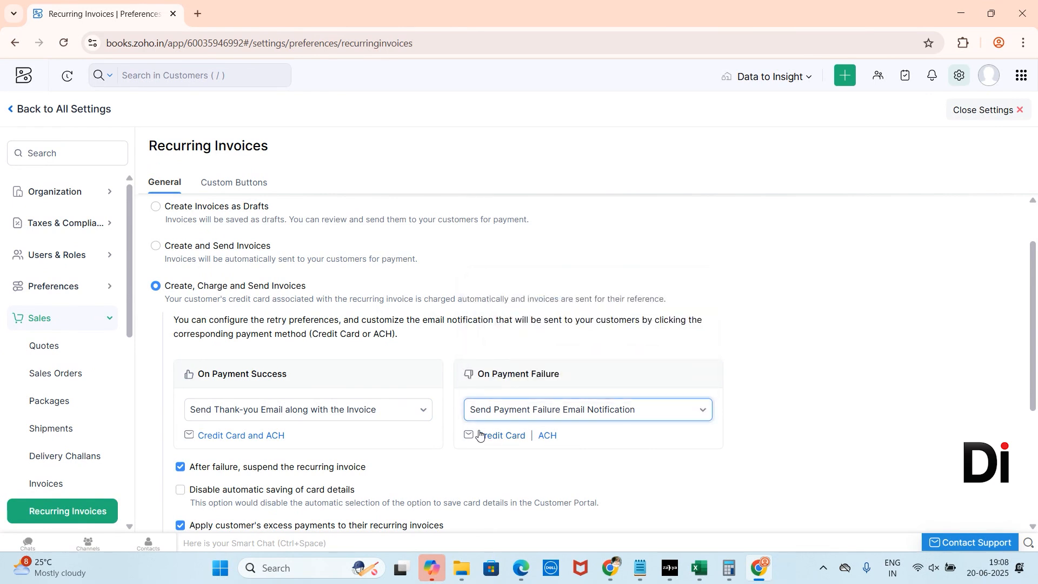
{"action": "scroll", "coordinate": [478, 434], "scroll_direction": "down", "scroll_amount": 3}
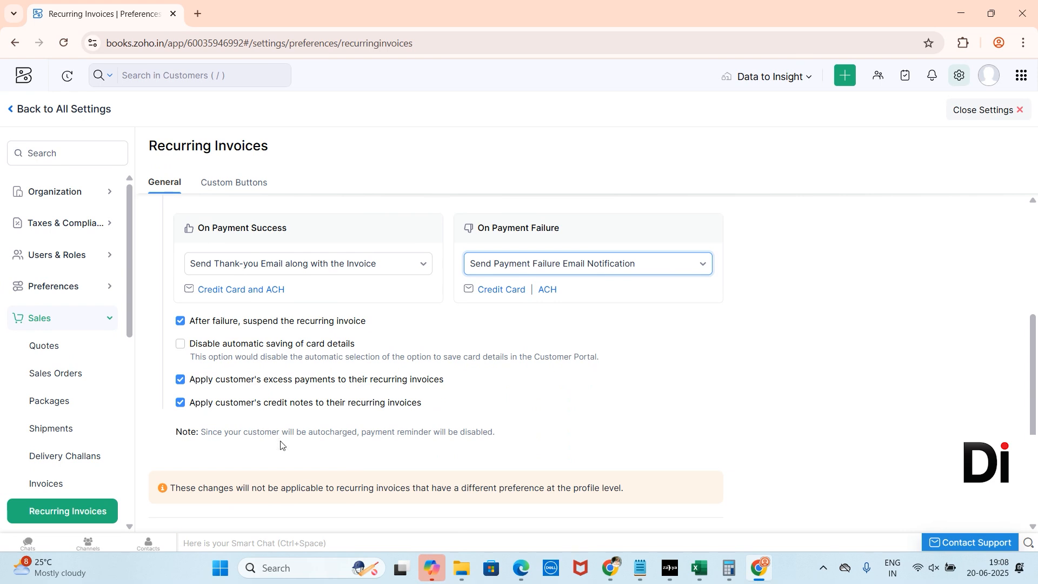
Step: Enable the option to disable automatic saving of card details
{"action": "left_click", "coordinate": [181, 321]}
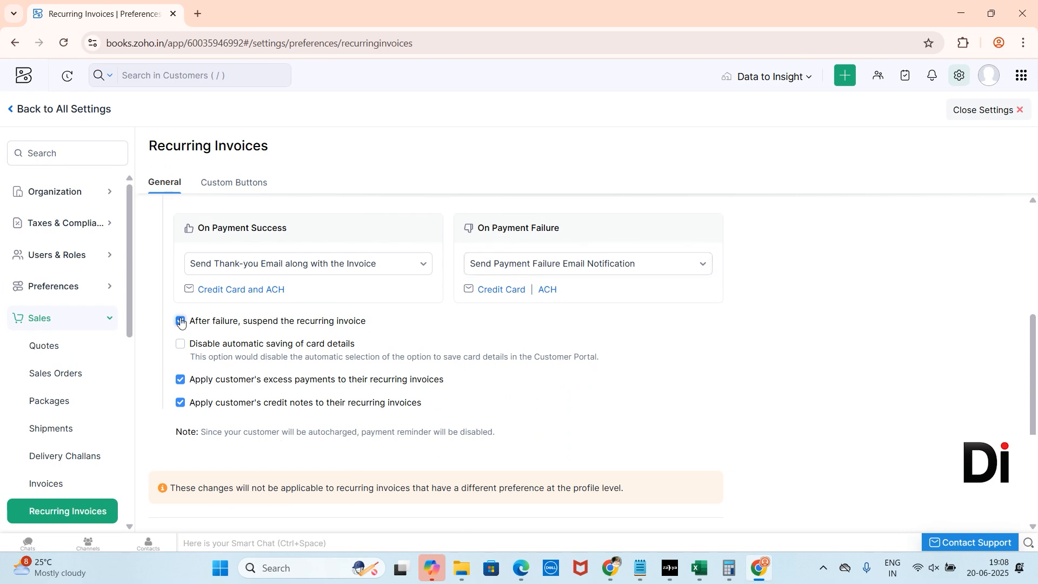
{"action": "left_click", "coordinate": [181, 322]}
{"action": "left_click", "coordinate": [181, 344]}
{"action": "scroll", "coordinate": [177, 388], "scroll_direction": "up", "scroll_amount": 2}
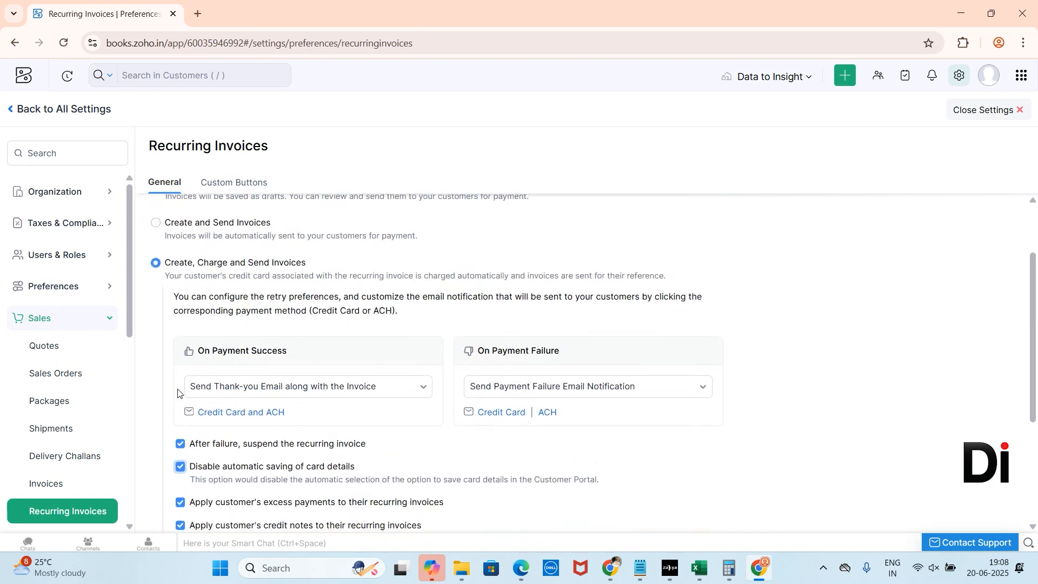
{"action": "scroll", "coordinate": [177, 388], "scroll_direction": "up", "scroll_amount": 2}
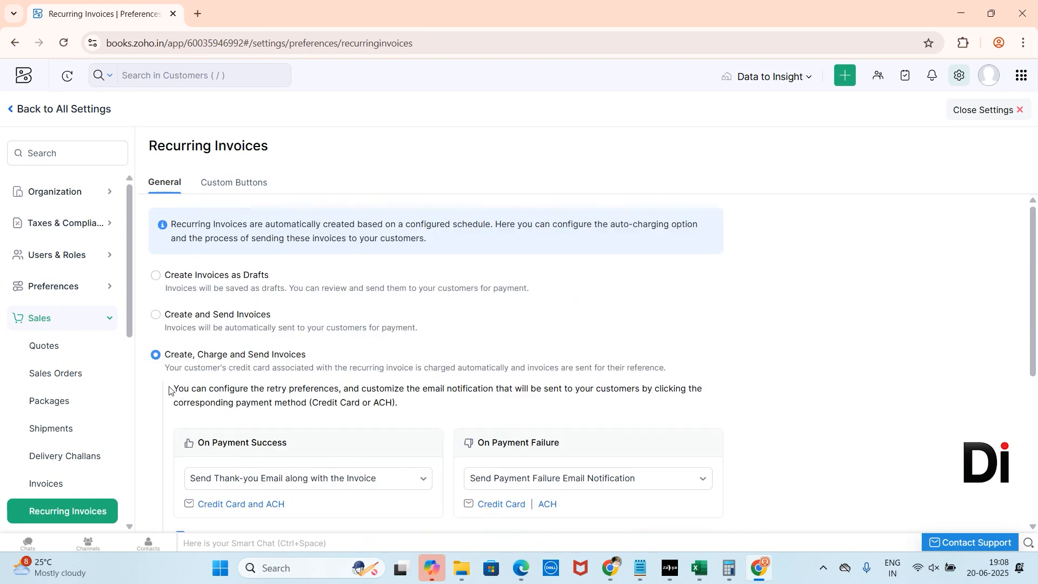
Step: Select Create Invoices as Drafts, save the preferences and close settings
{"action": "triple_click", "coordinate": [167, 275]}
{"action": "scroll", "coordinate": [222, 440], "scroll_direction": "down", "scroll_amount": 1}
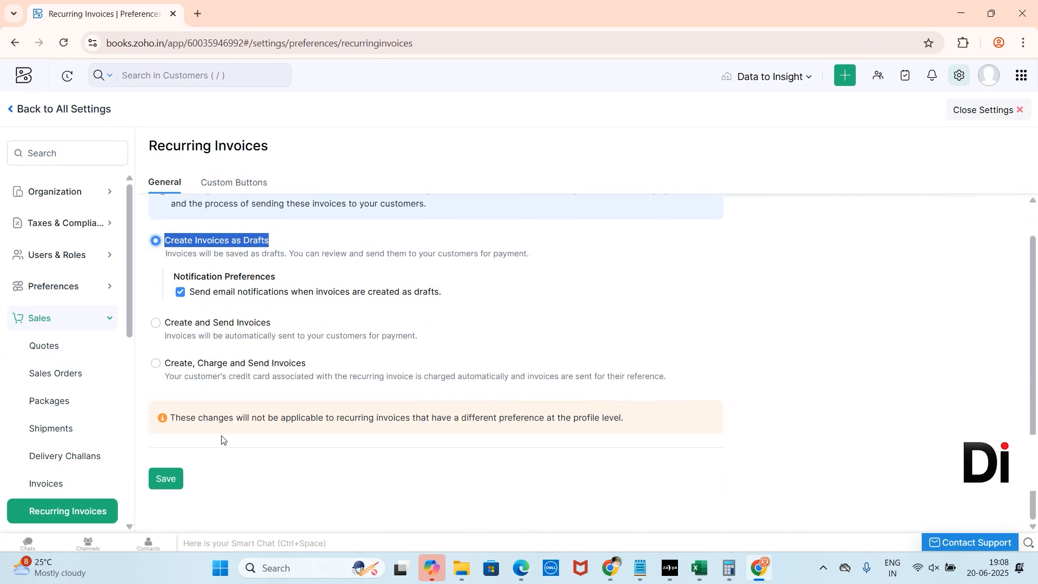
{"action": "left_click", "coordinate": [172, 481]}
{"action": "left_click", "coordinate": [997, 110]}
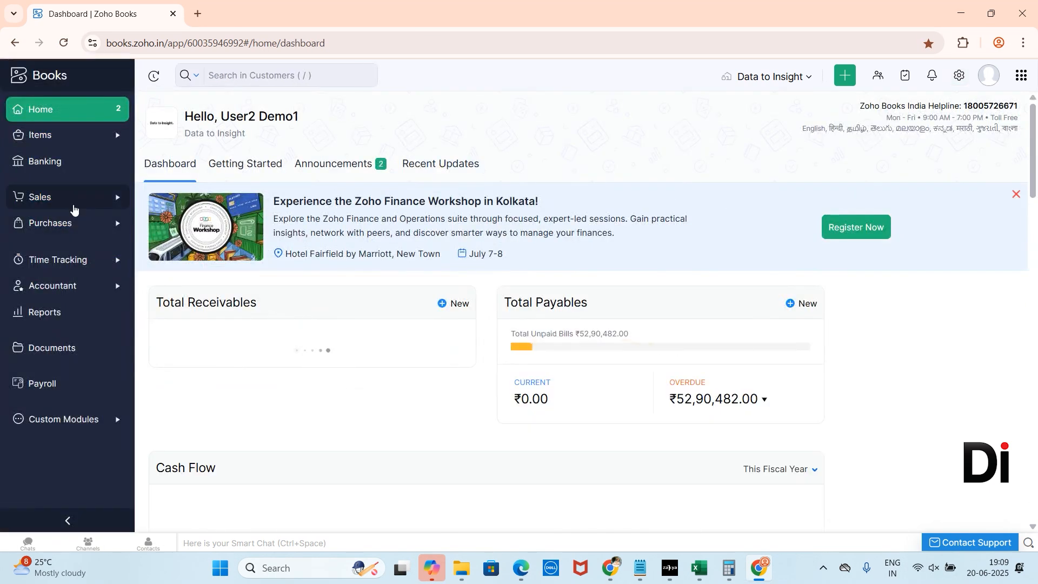
Step: Open the Recurring Invoices list under Sales and start a new recurring invoice
{"action": "left_click", "coordinate": [75, 207]}
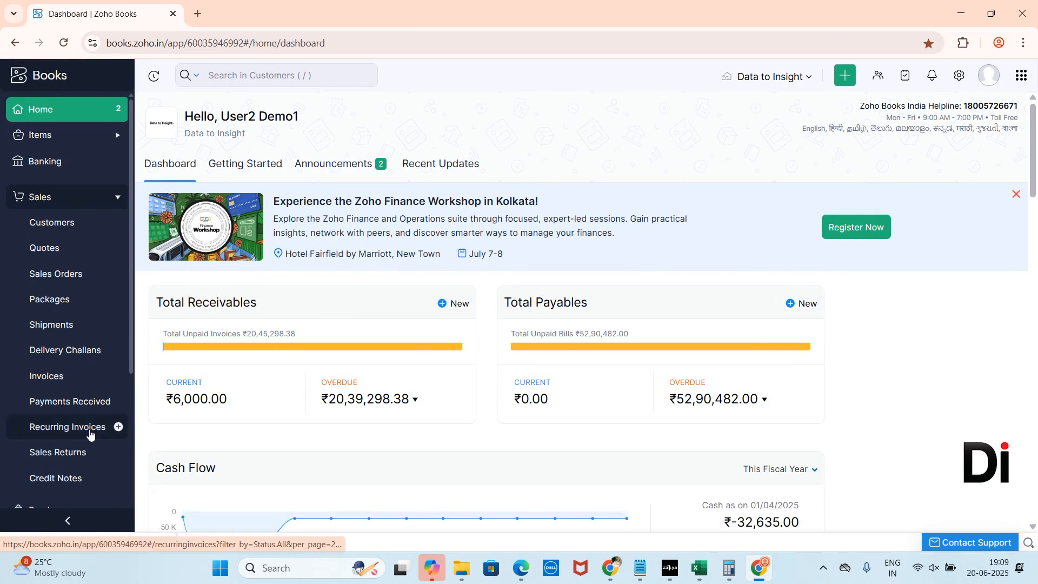
{"action": "left_click", "coordinate": [88, 429]}
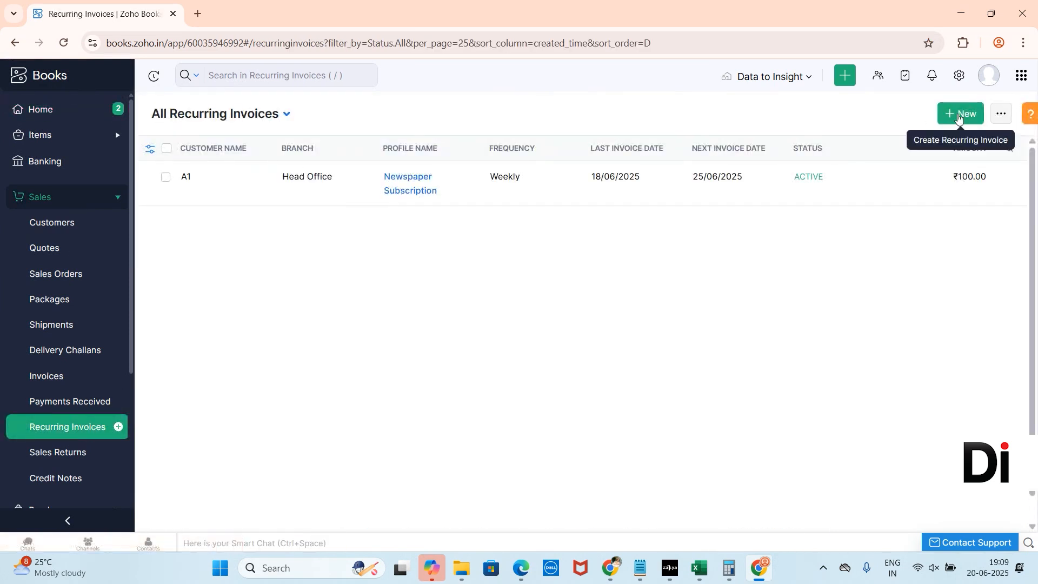
{"action": "left_click", "coordinate": [960, 114]}
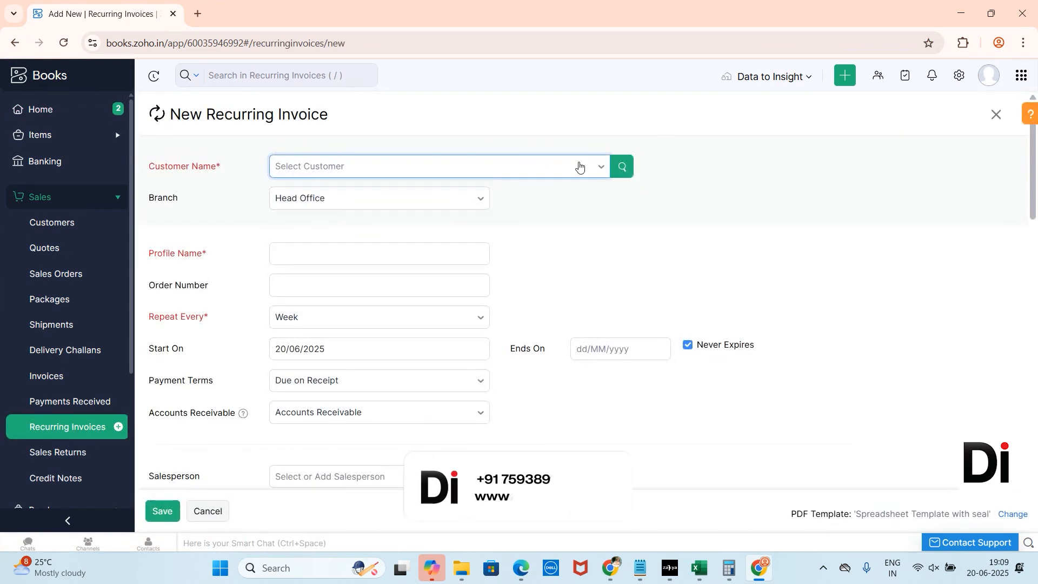
Step: Select ABX LTD as the customer for the recurring invoice
{"action": "left_click", "coordinate": [554, 171]}
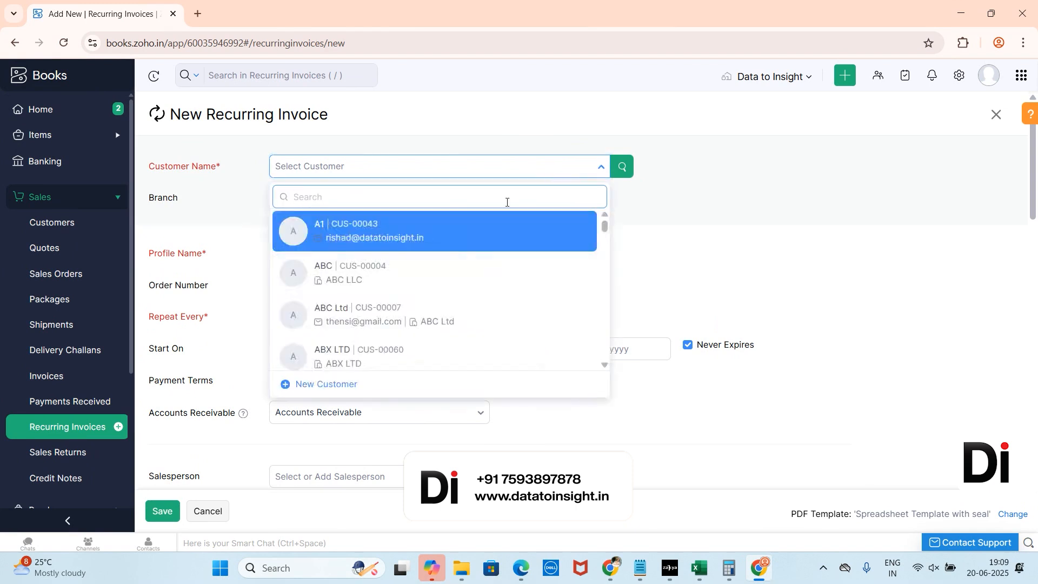
{"action": "left_click", "coordinate": [419, 357]}
{"action": "left_click", "coordinate": [301, 306]}
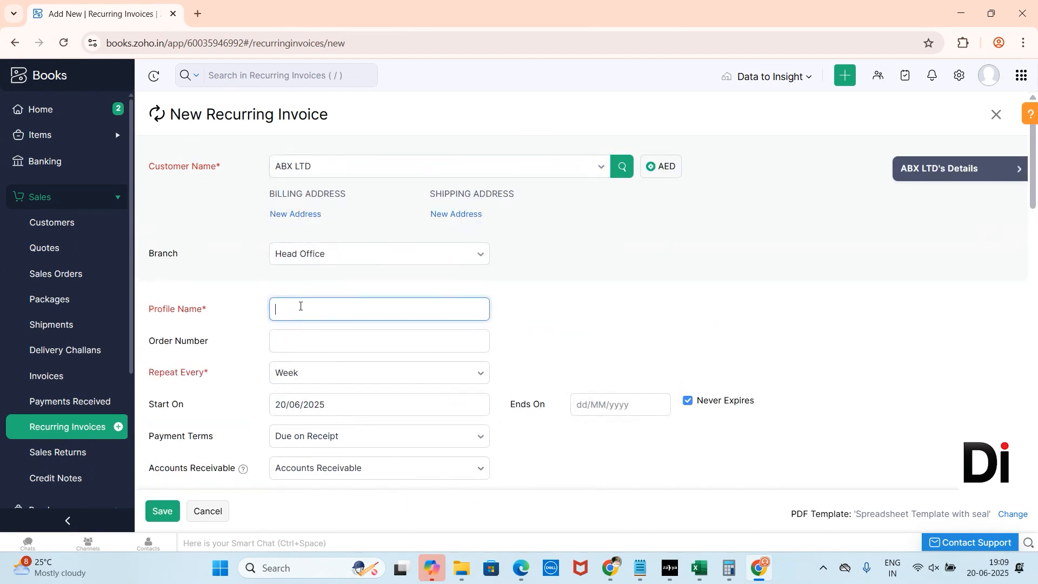
Step: Enter the profile name Digital marketing Subscription
{"action": "type", "text": "Digital marketing Suvbc"}
{"action": "key", "text": "BackSpace"}
{"action": "type", "text": "s"}
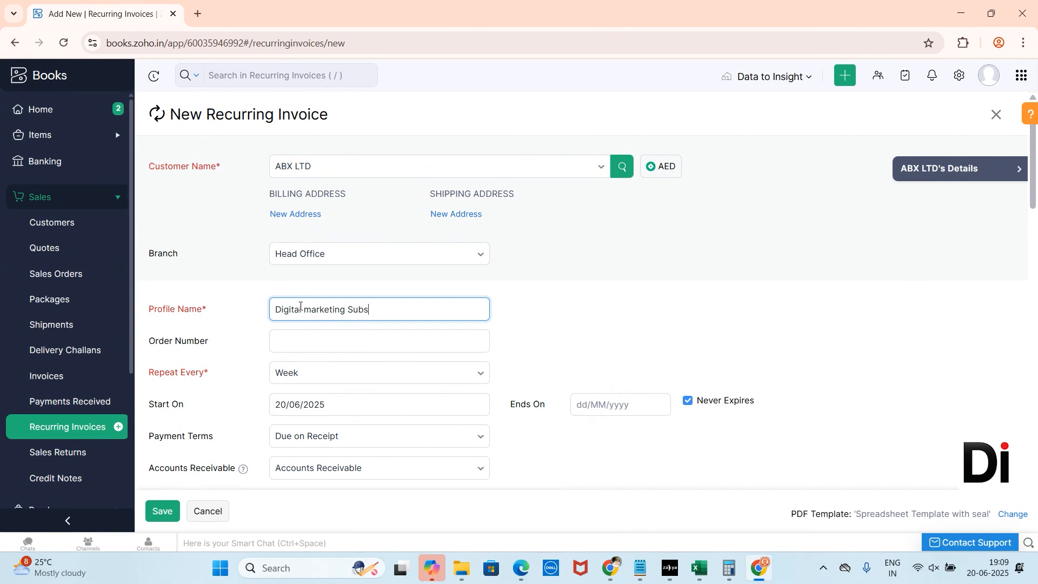
{"action": "type", "text": "cription"}
Step: Set the repeat frequency to Custom, every 10 Week(s)
{"action": "left_click", "coordinate": [383, 380]}
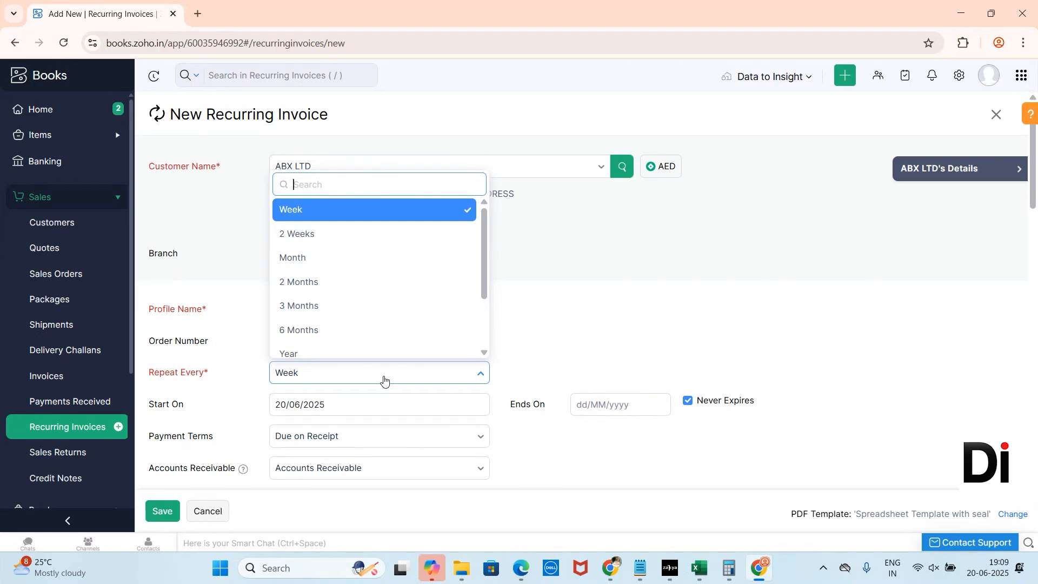
{"action": "scroll", "coordinate": [379, 311], "scroll_direction": "down", "scroll_amount": 2}
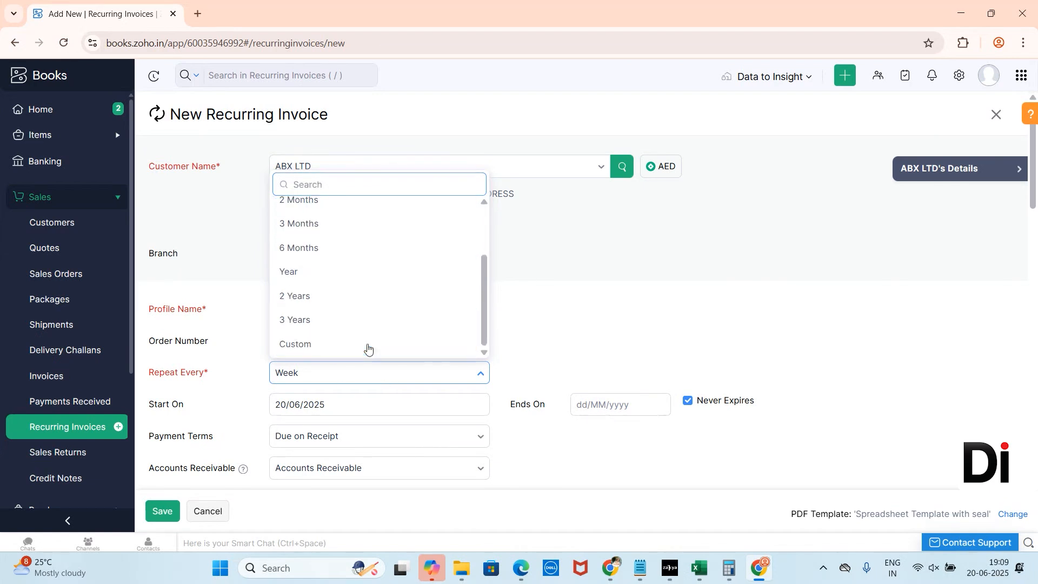
{"action": "left_click", "coordinate": [366, 344]}
{"action": "left_click_drag", "start_coordinate": [529, 373], "coordinate": [560, 374]}
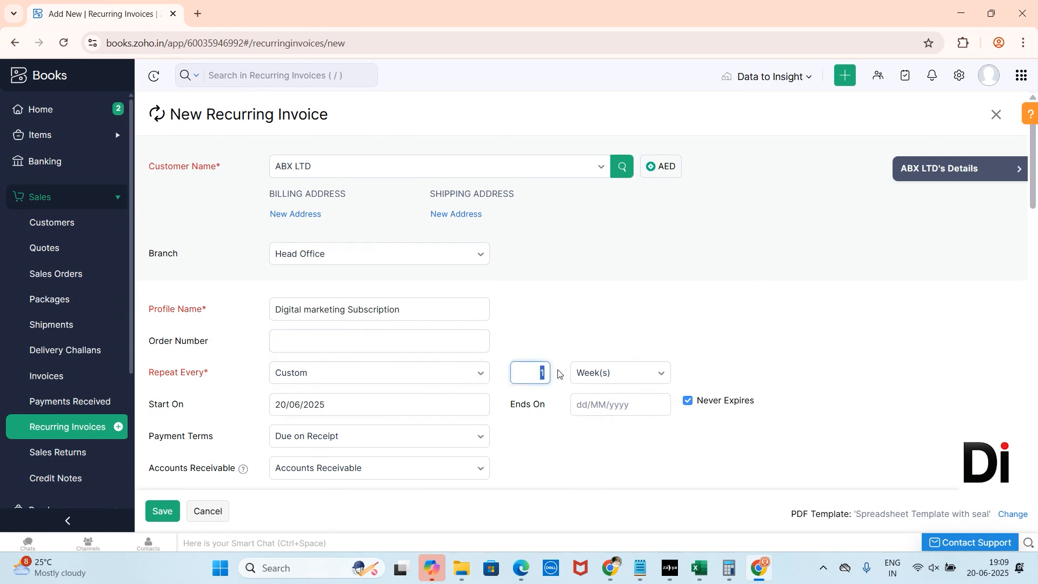
{"action": "type", "text": "10"}
{"action": "left_click", "coordinate": [621, 378]}
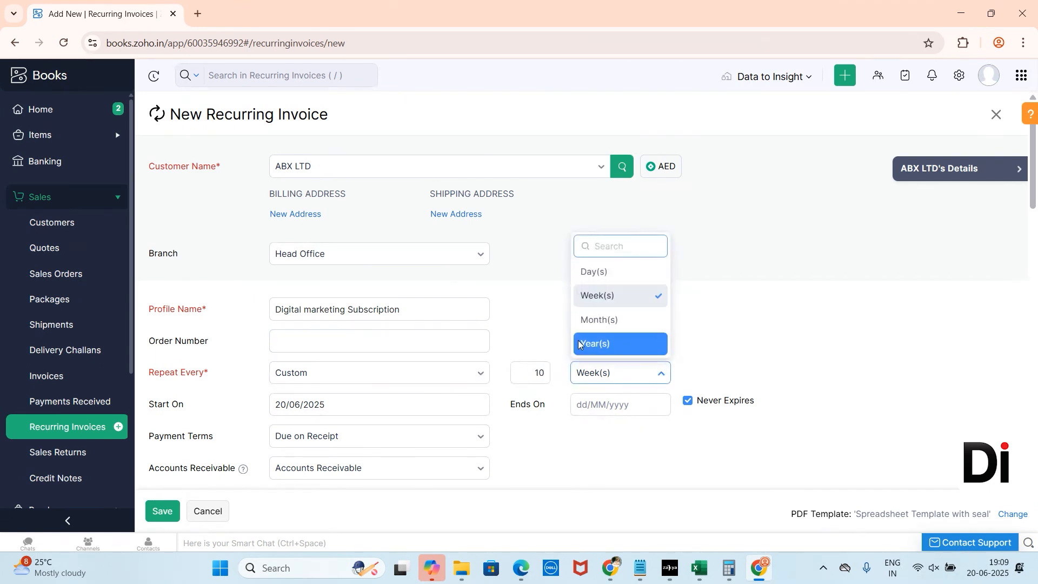
{"action": "left_click", "coordinate": [701, 349]}
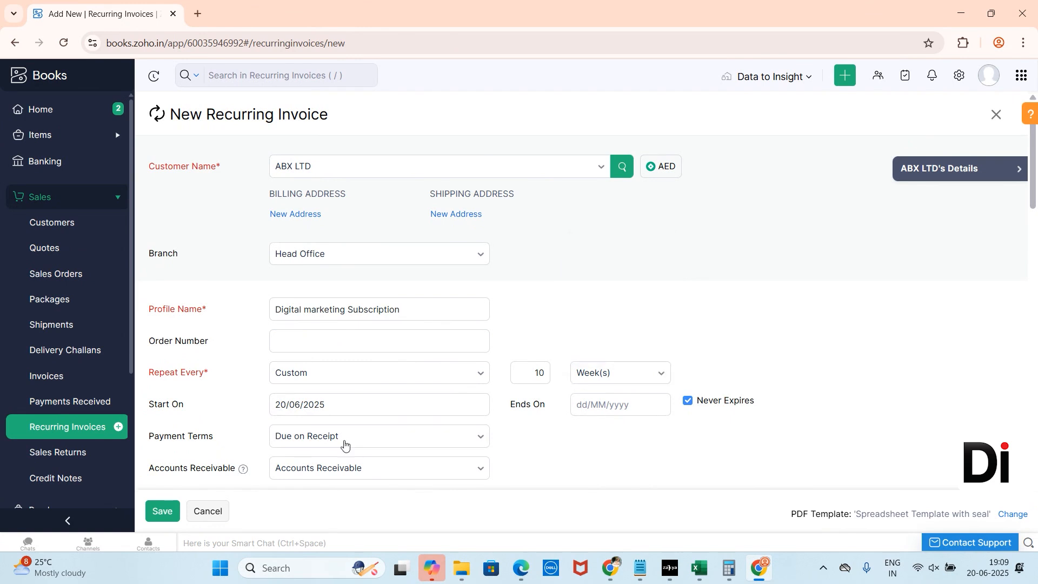
Step: Turn off Never Expires and set the end date to 30/10/2025
{"action": "scroll", "coordinate": [361, 443], "scroll_direction": "down", "scroll_amount": 1}
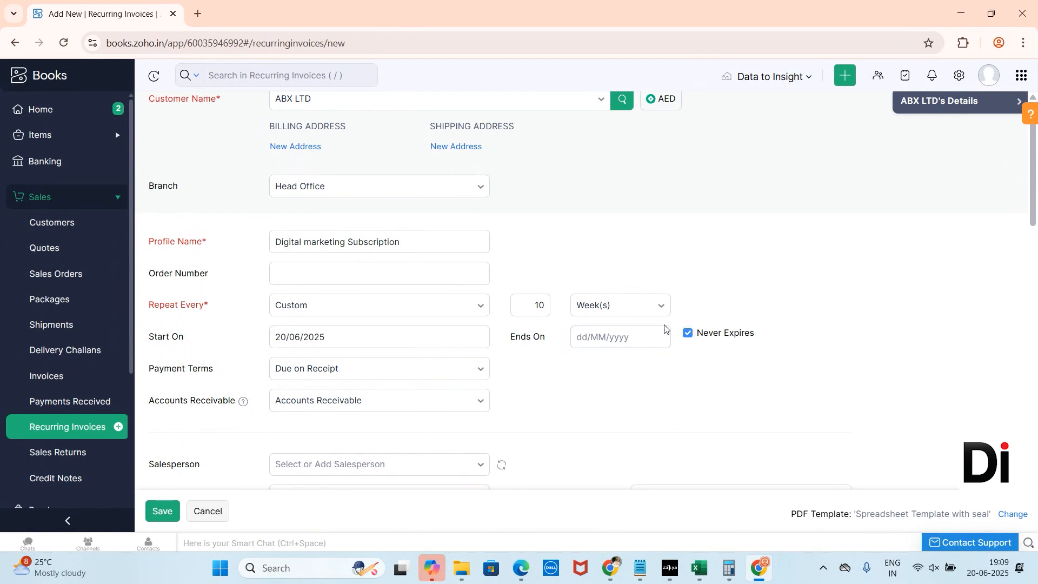
{"action": "left_click", "coordinate": [687, 333]}
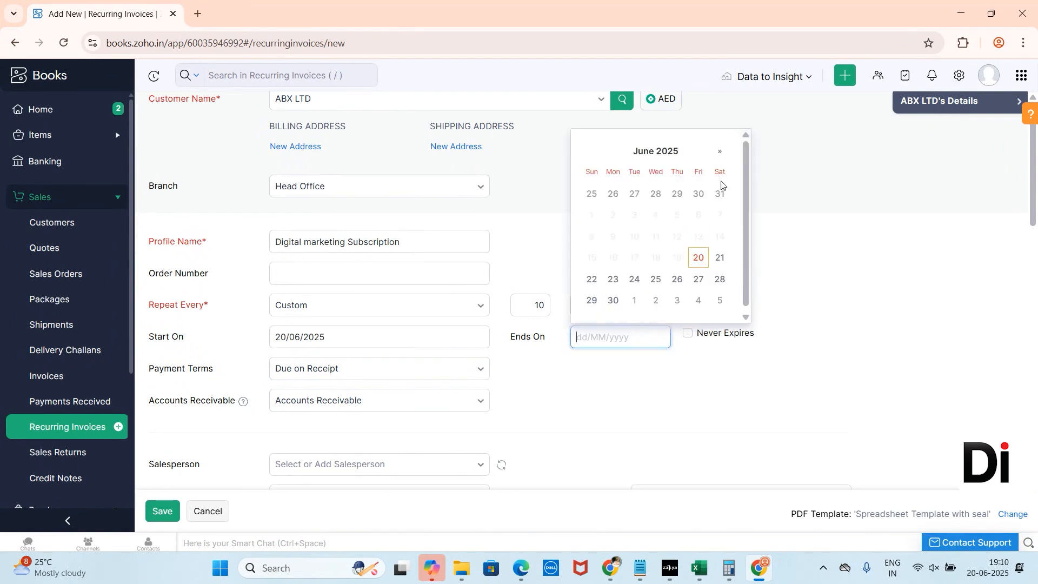
{"action": "double_click", "coordinate": [721, 151]}
{"action": "left_click", "coordinate": [721, 150]}
{"action": "left_click", "coordinate": [722, 150]}
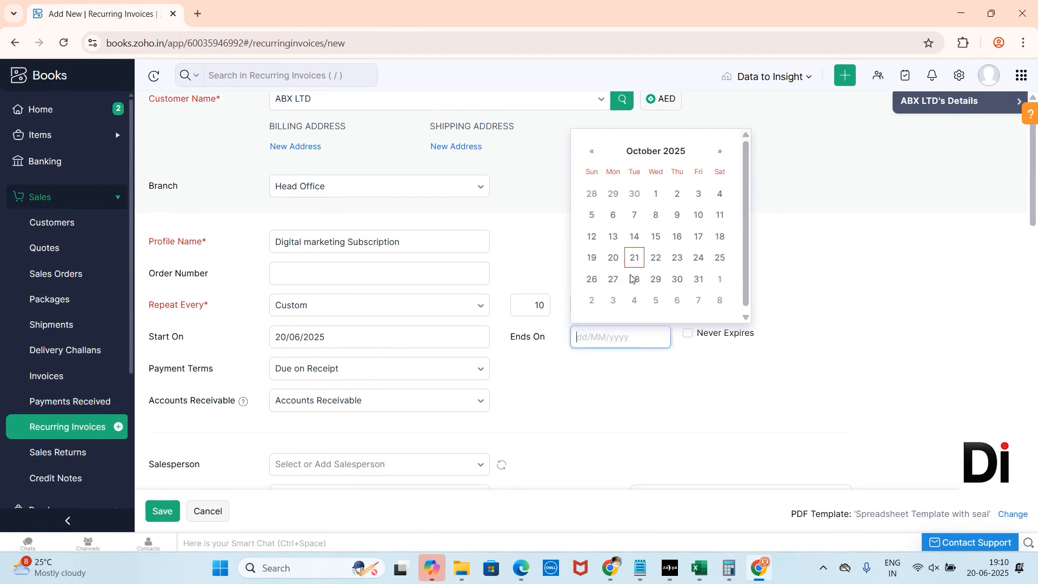
{"action": "left_click", "coordinate": [675, 280]}
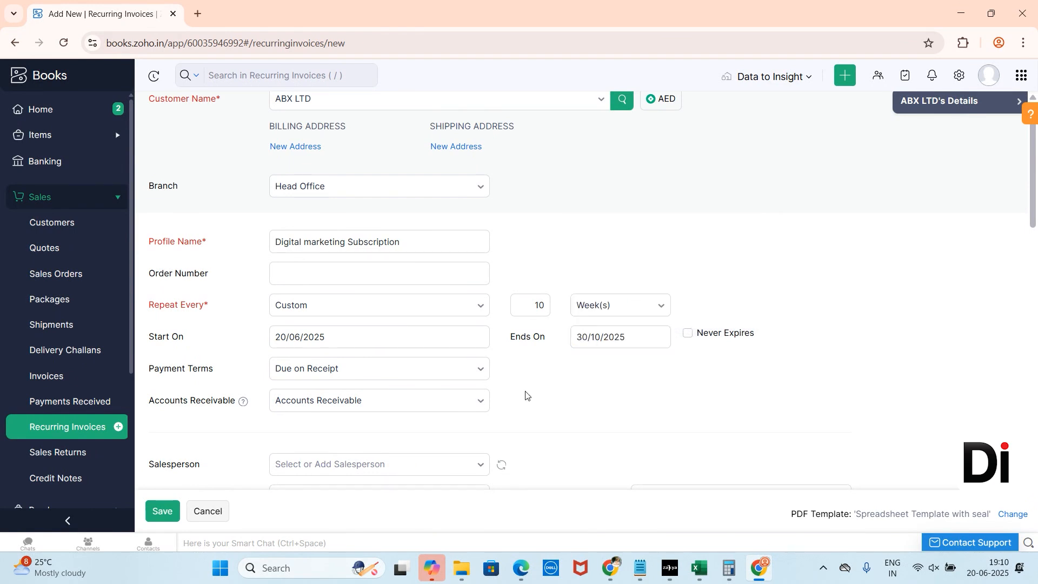
Step: Add AL-982 CRIMPING TOOL as the first line item in the item table
{"action": "scroll", "coordinate": [526, 394], "scroll_direction": "down", "scroll_amount": 2}
{"action": "scroll", "coordinate": [292, 273], "scroll_direction": "down", "scroll_amount": 8}
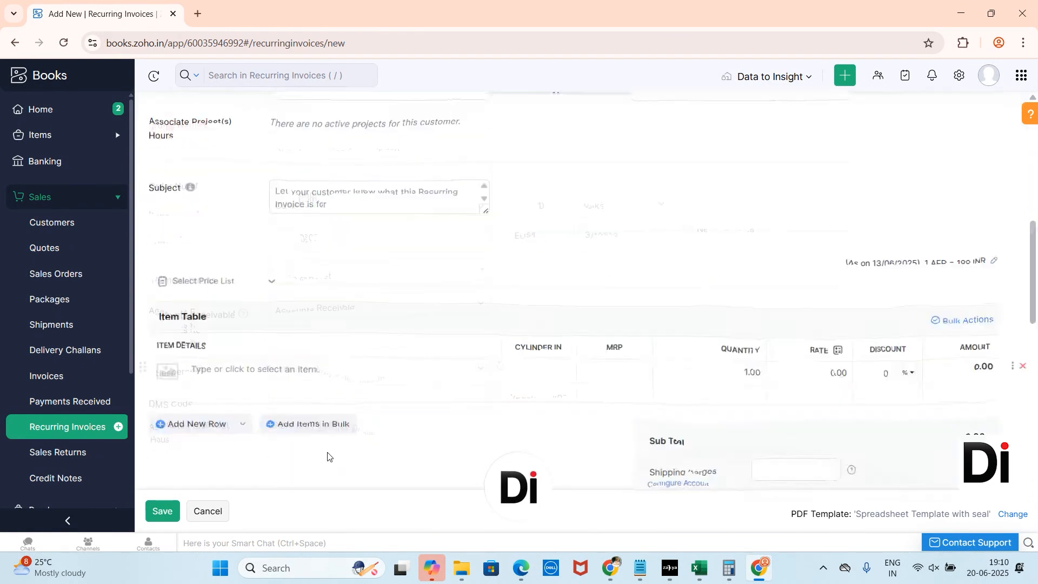
{"action": "left_click", "coordinate": [311, 255]}
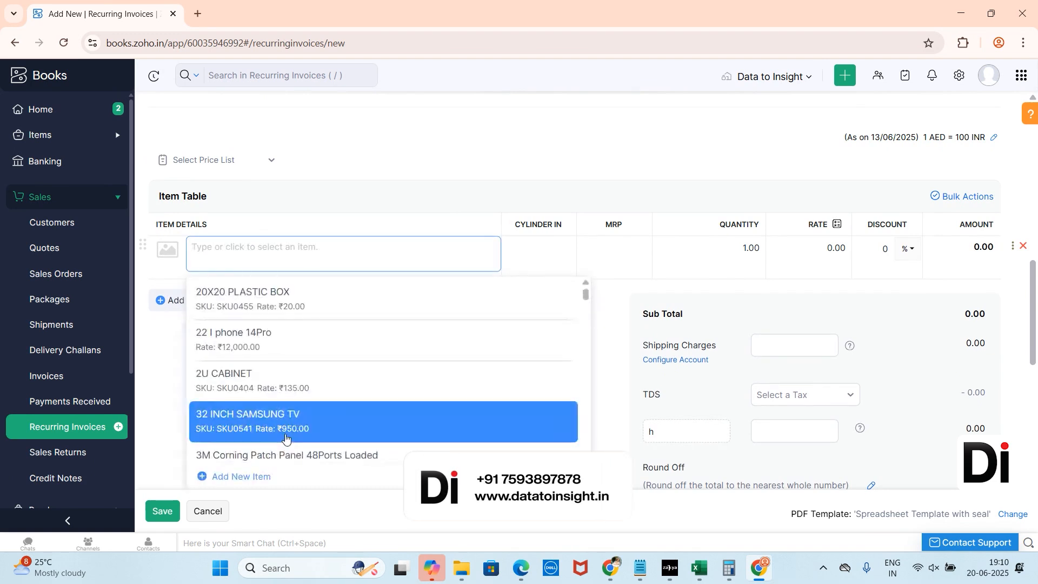
{"action": "scroll", "coordinate": [301, 429], "scroll_direction": "down", "scroll_amount": 6}
{"action": "left_click", "coordinate": [301, 427]}
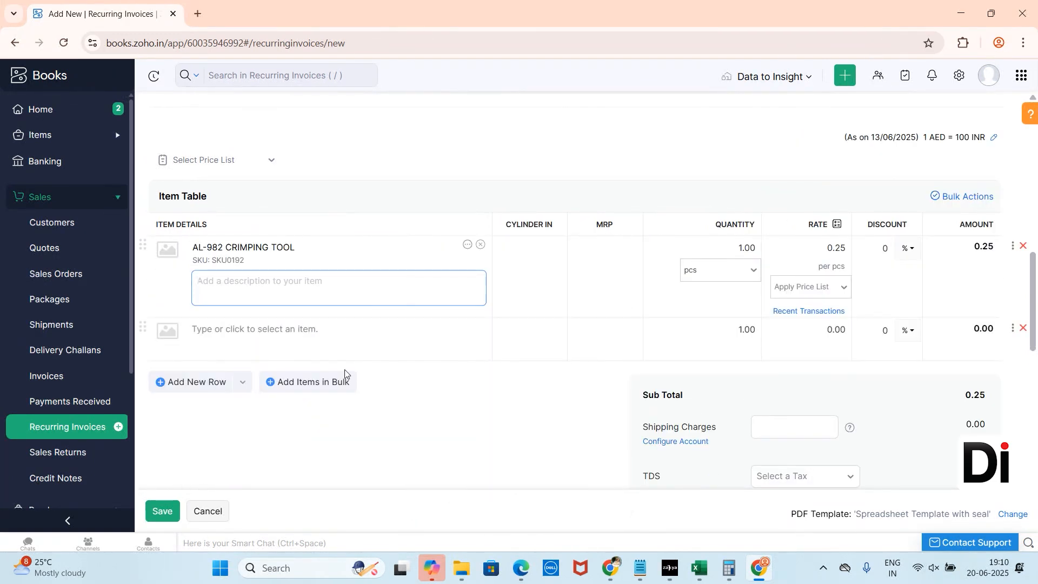
Step: Save the recurring invoice and review the new profile's details, including the remaining billing cycle
{"action": "scroll", "coordinate": [271, 421], "scroll_direction": "down", "scroll_amount": 3}
{"action": "left_click", "coordinate": [162, 513]}
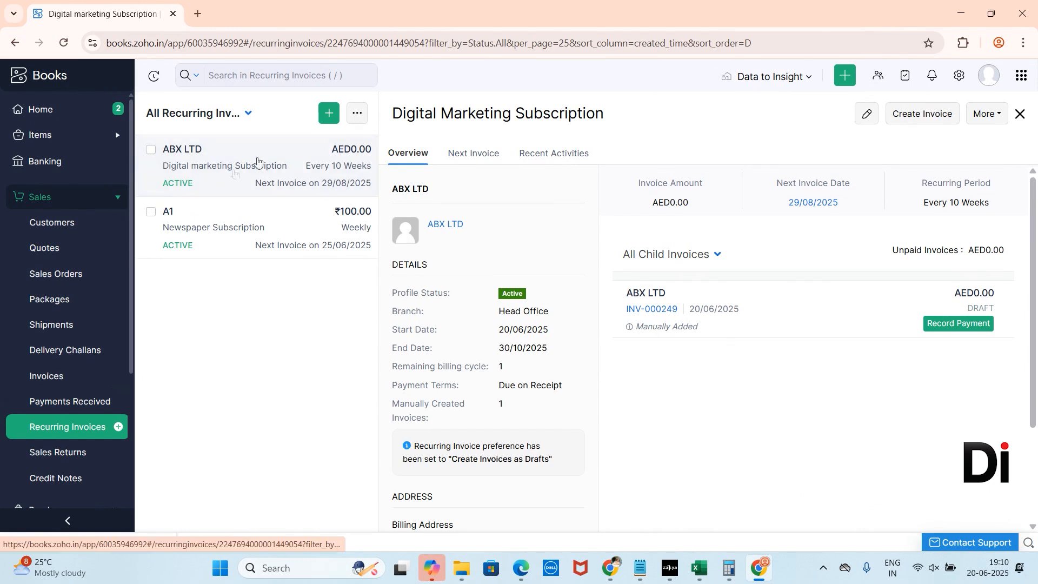
{"action": "scroll", "coordinate": [557, 179], "scroll_direction": "down", "scroll_amount": 1}
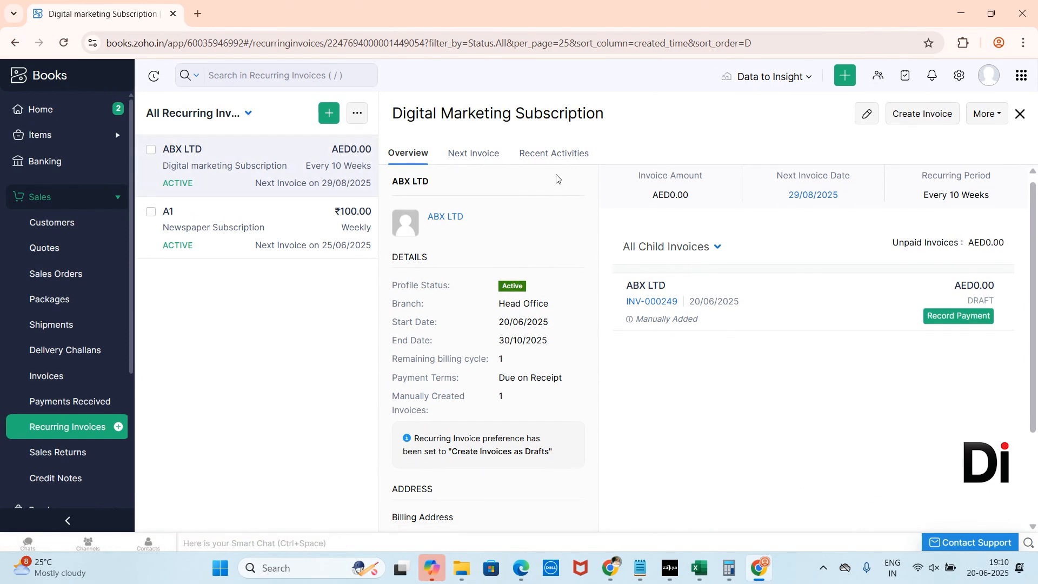
{"action": "scroll", "coordinate": [473, 271], "scroll_direction": "up", "scroll_amount": 1}
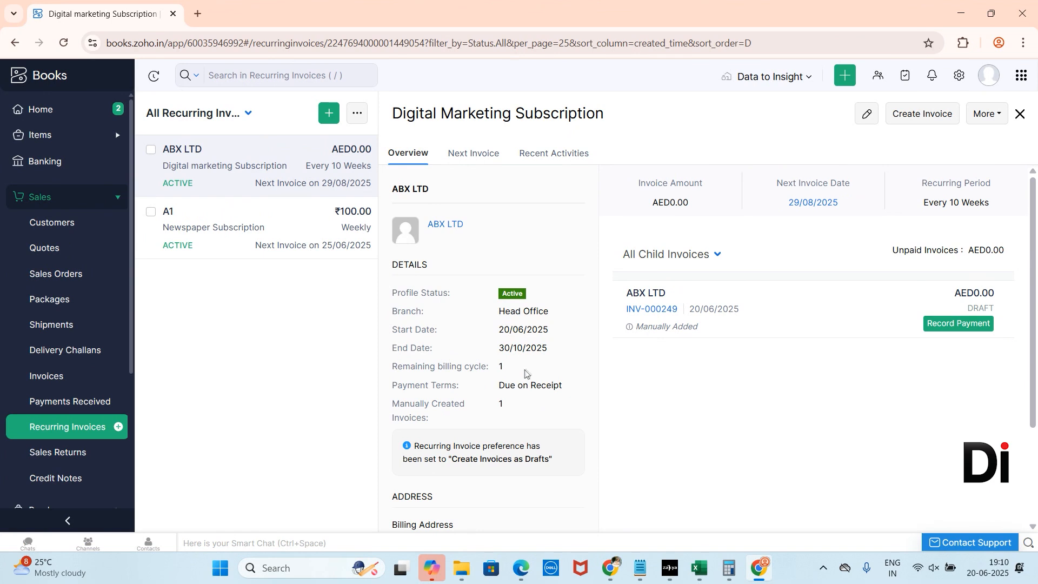
{"action": "left_click_drag", "start_coordinate": [521, 371], "coordinate": [485, 373]}
{"action": "scroll", "coordinate": [485, 373], "scroll_direction": "down", "scroll_amount": 3}
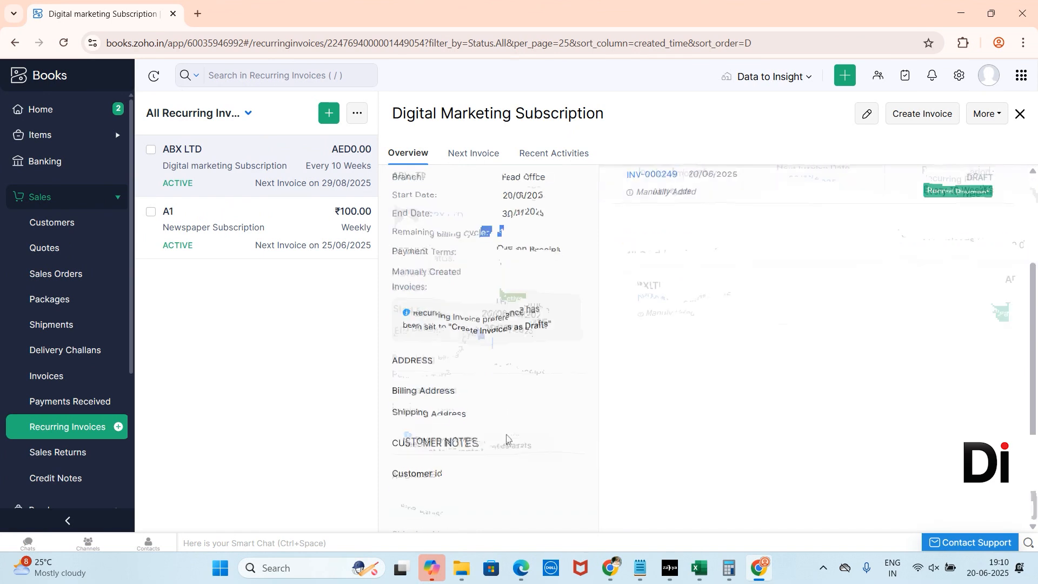
{"action": "scroll", "coordinate": [528, 458], "scroll_direction": "up", "scroll_amount": 3}
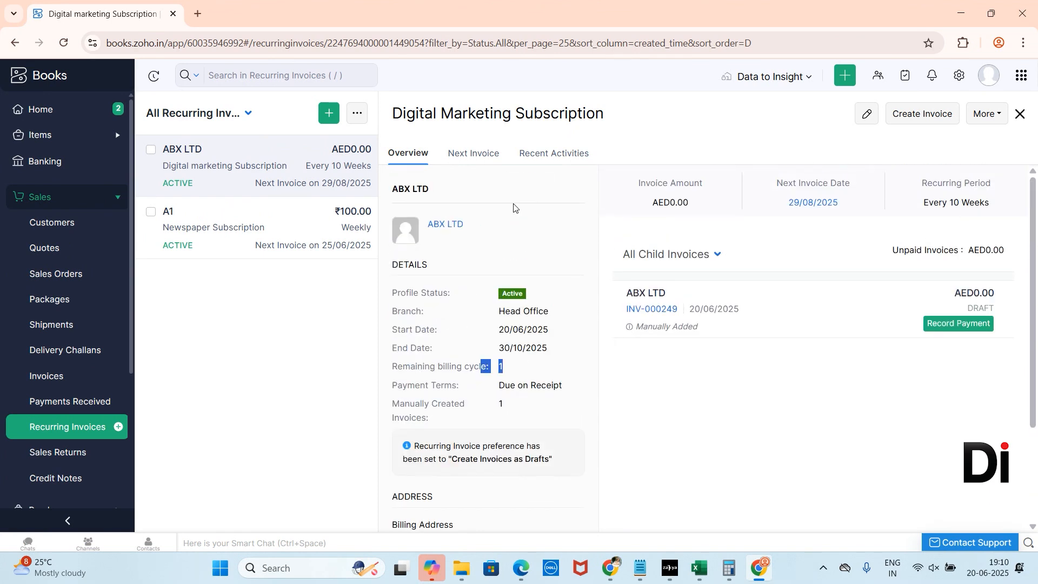